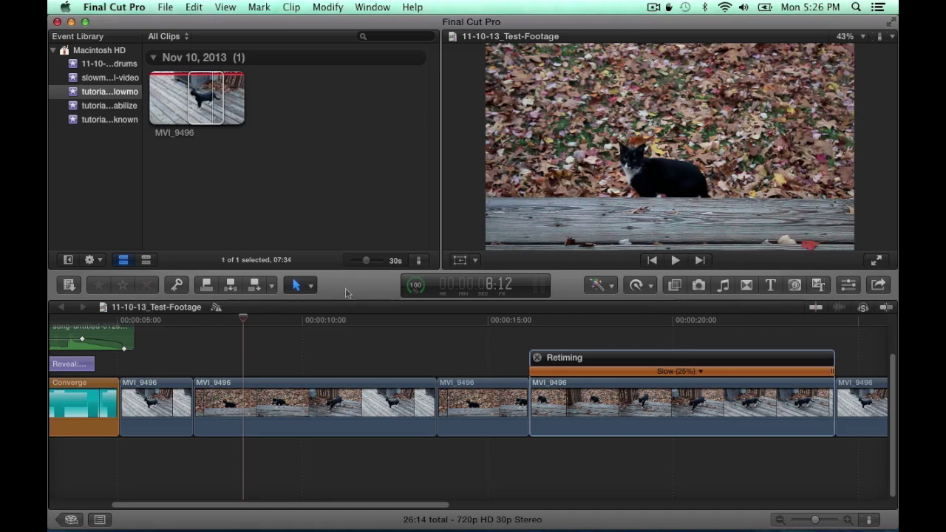
Place the playhead near 7:01, select the second MVI_9496 clip and preview it
click(203, 327)
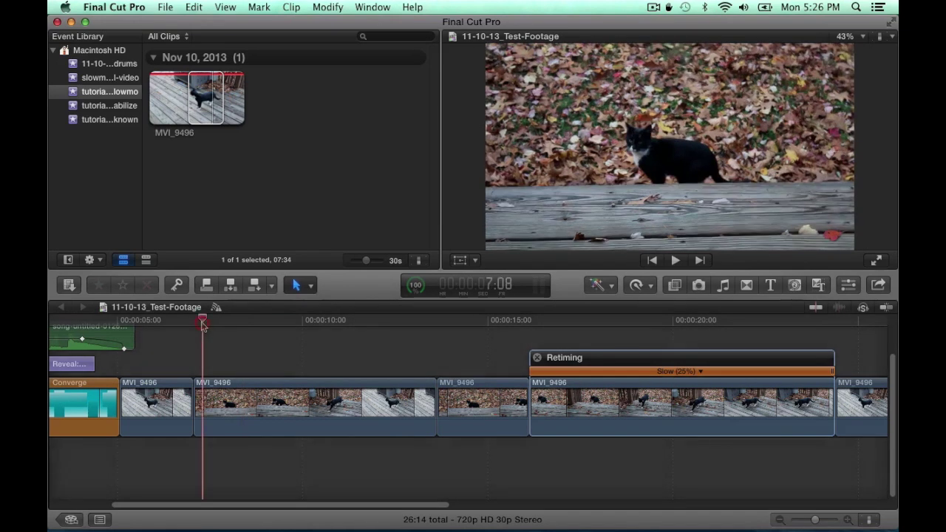
drag(203, 322, 194, 322)
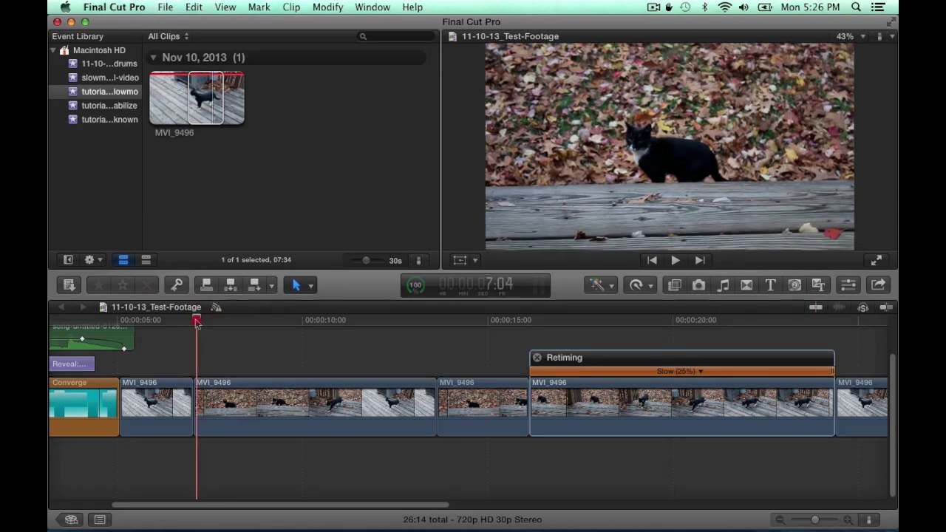
click(223, 387)
key(space)
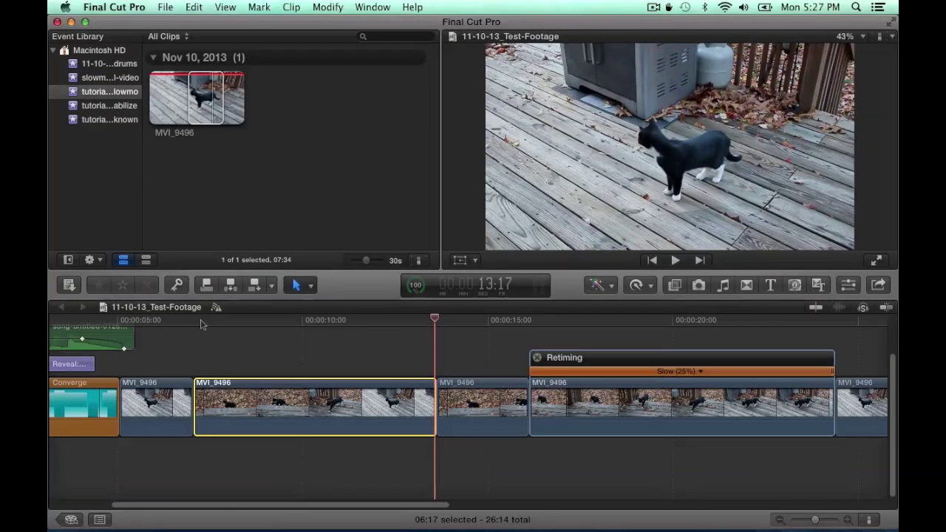
Scrub frame by frame around 7 seconds and settle the playhead on 7:03
click(201, 322)
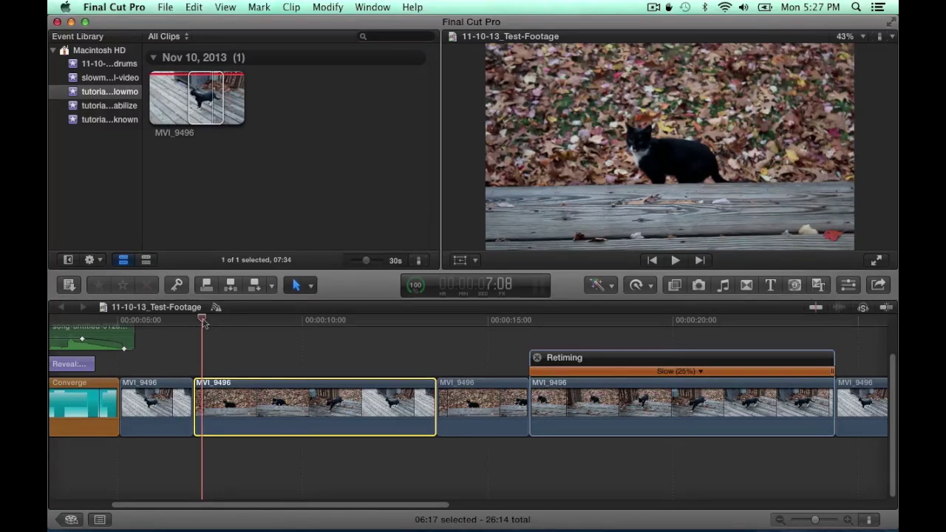
drag(203, 322, 194, 322)
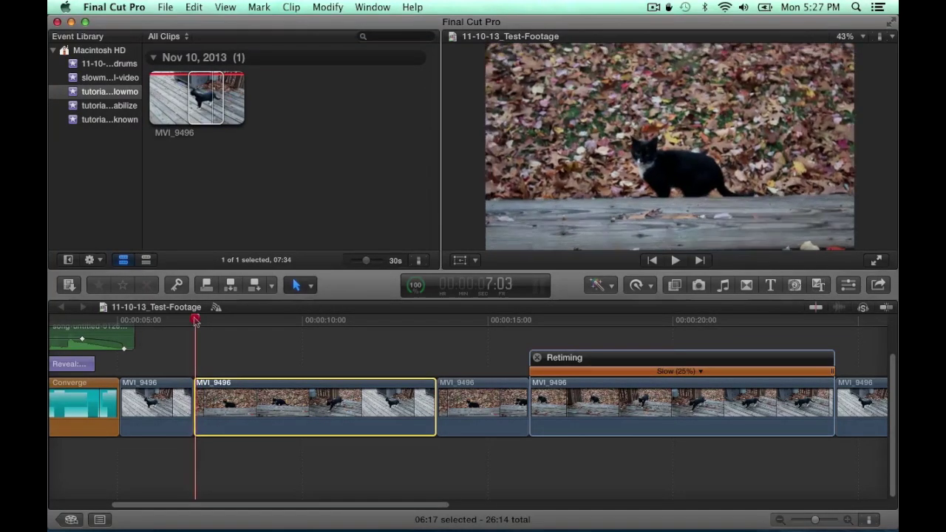
click(195, 322)
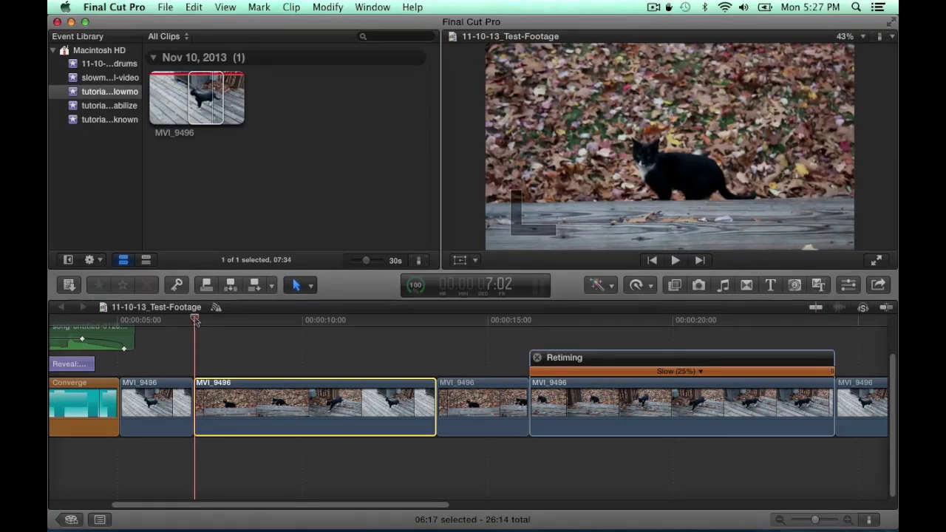
drag(195, 320, 193, 319)
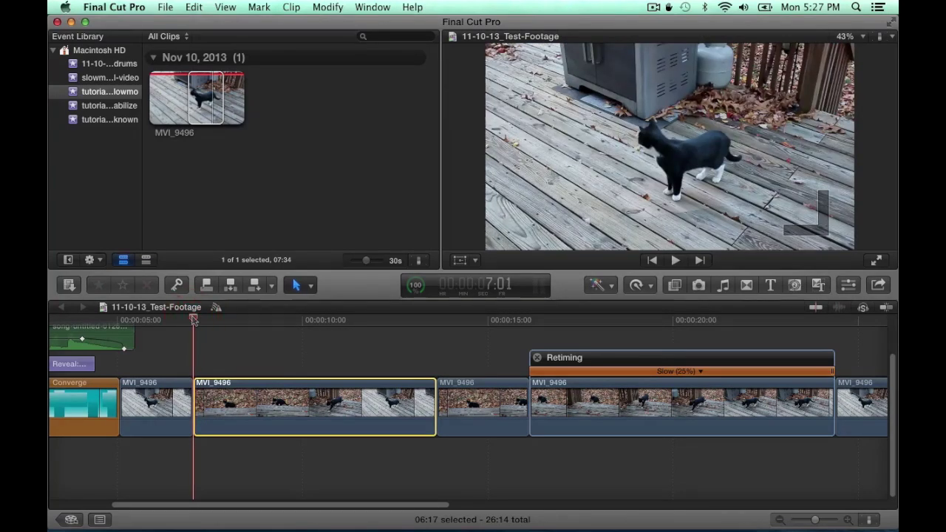
drag(193, 319, 278, 325)
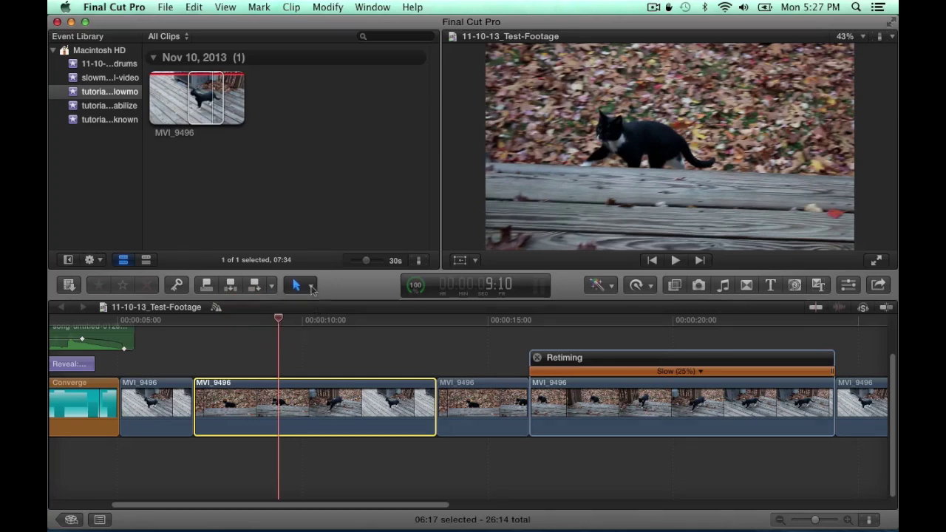
Switch to the Blade tool and split the second cat clip near 9 seconds
click(311, 286)
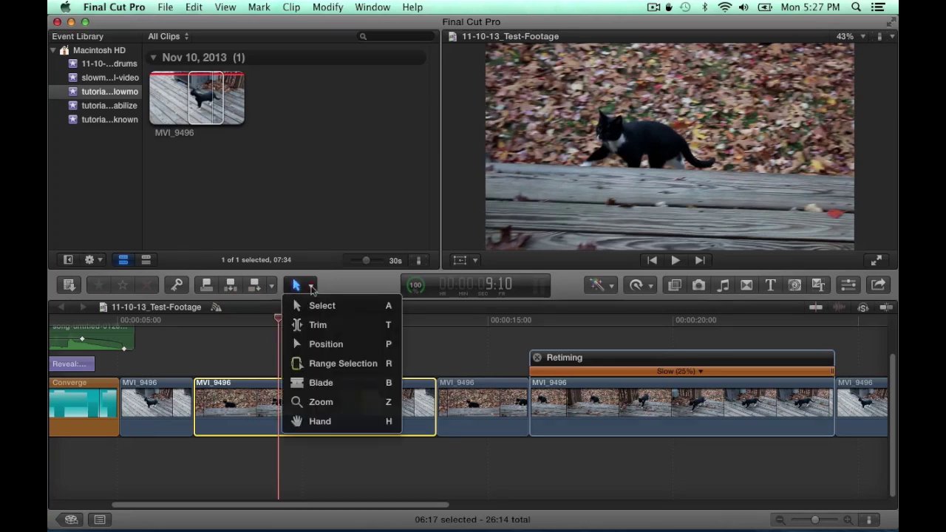
click(325, 385)
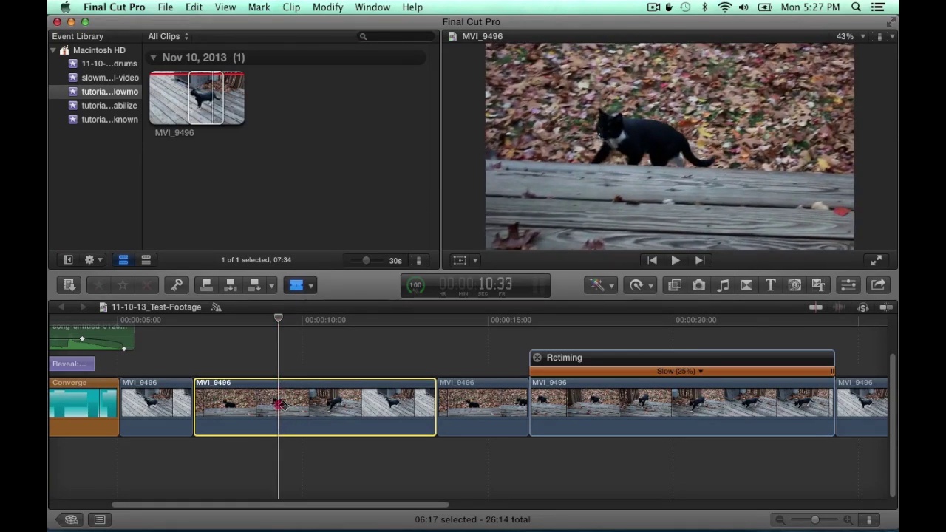
click(278, 404)
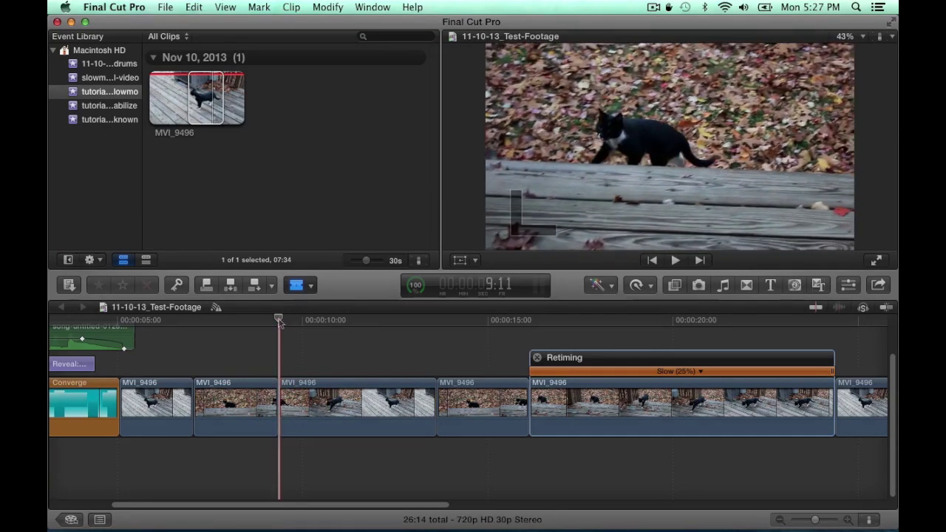
Move the playhead near 11 seconds and split the clip again at about 11.5 seconds
drag(279, 323, 346, 325)
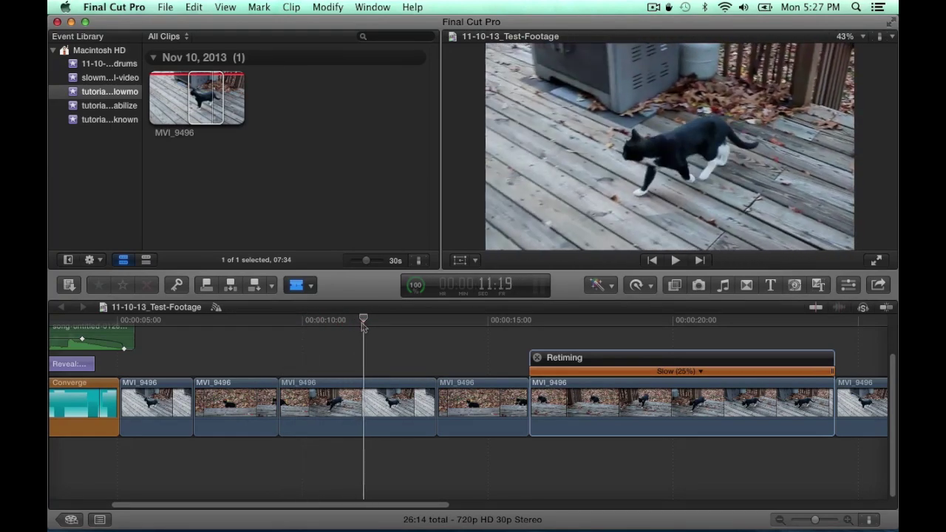
drag(347, 325, 361, 326)
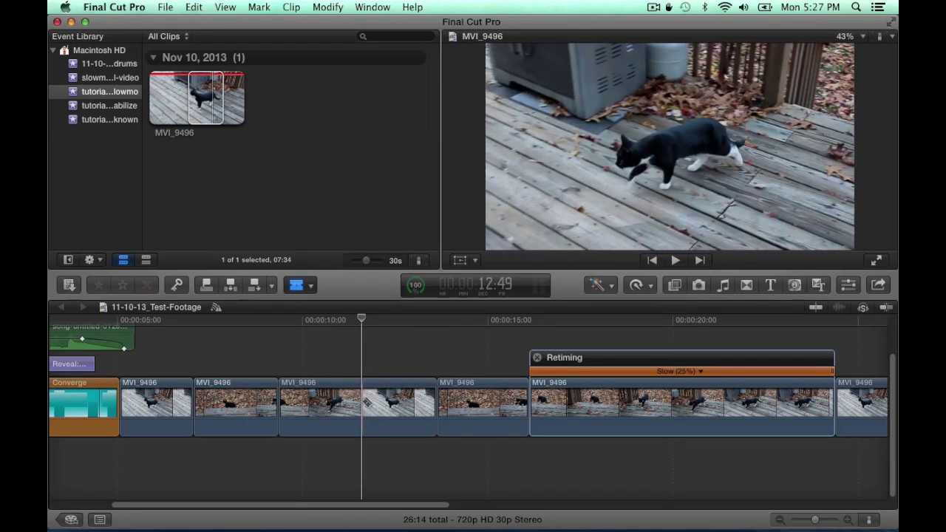
click(362, 402)
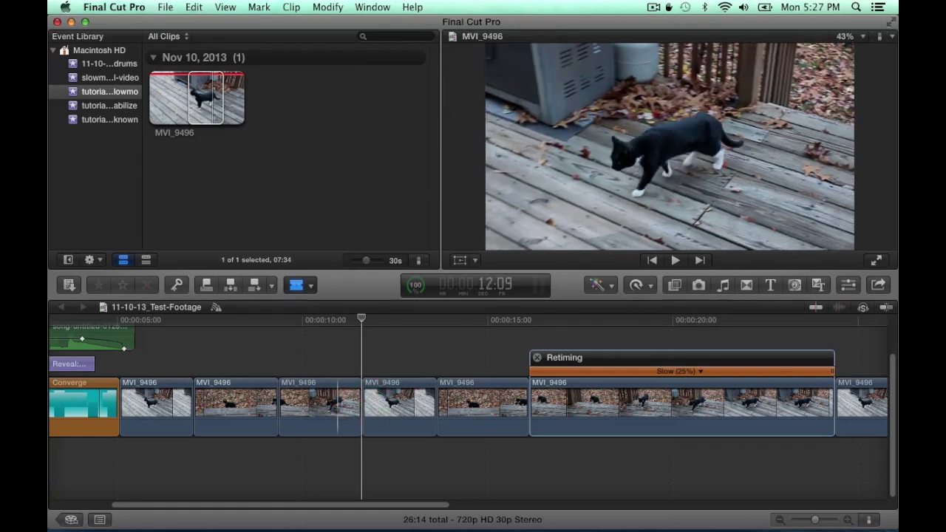
click(312, 286)
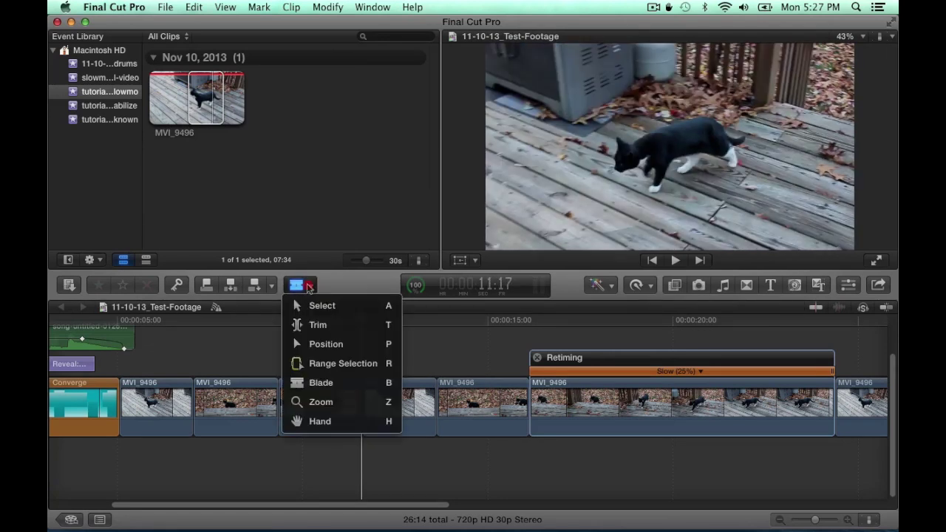
Set the middle cat section to Slow (50%) and cue the playhead at about 8:27
click(317, 308)
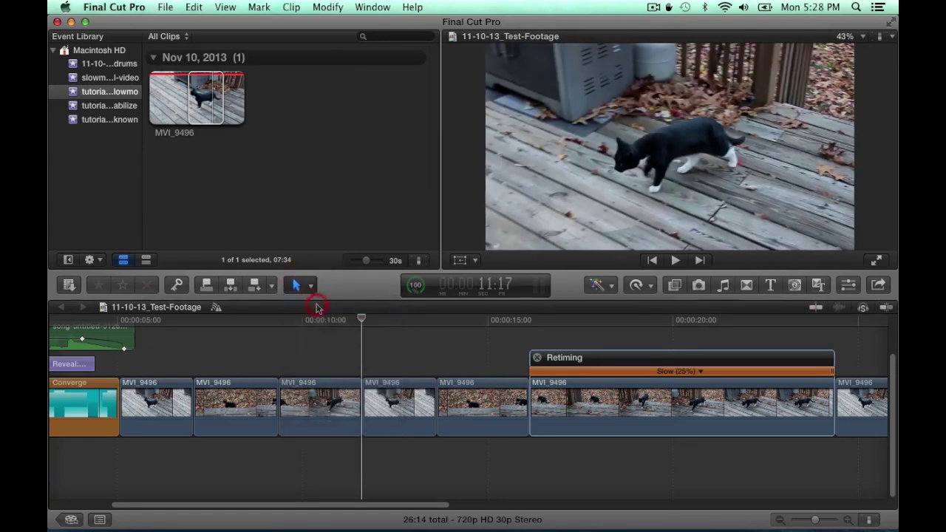
click(323, 429)
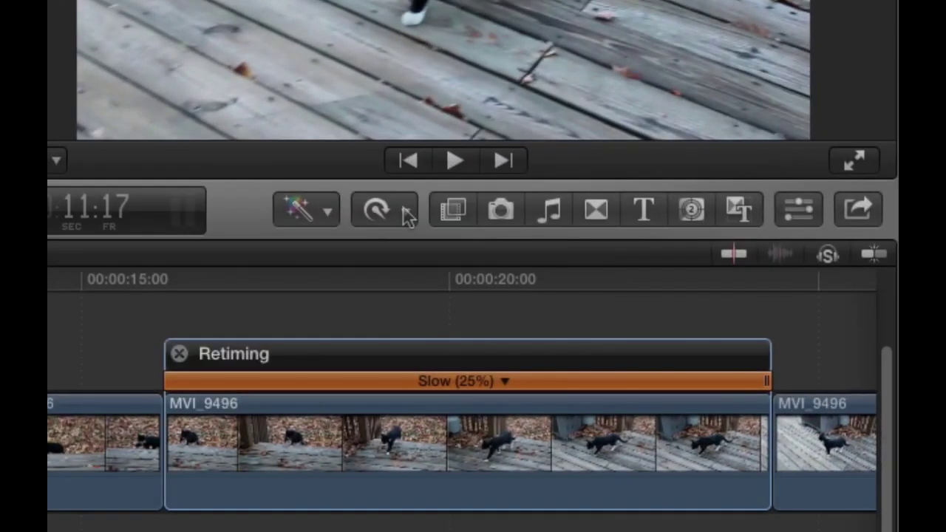
click(650, 287)
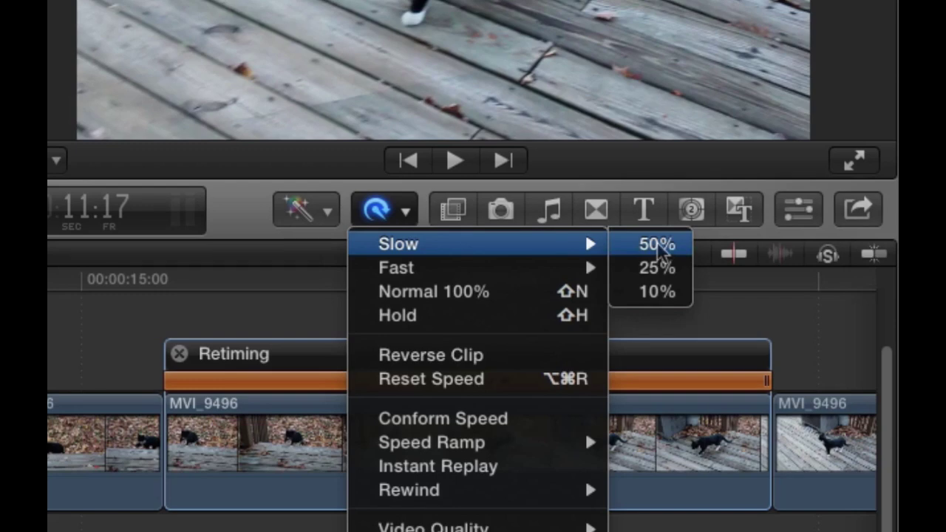
click(657, 246)
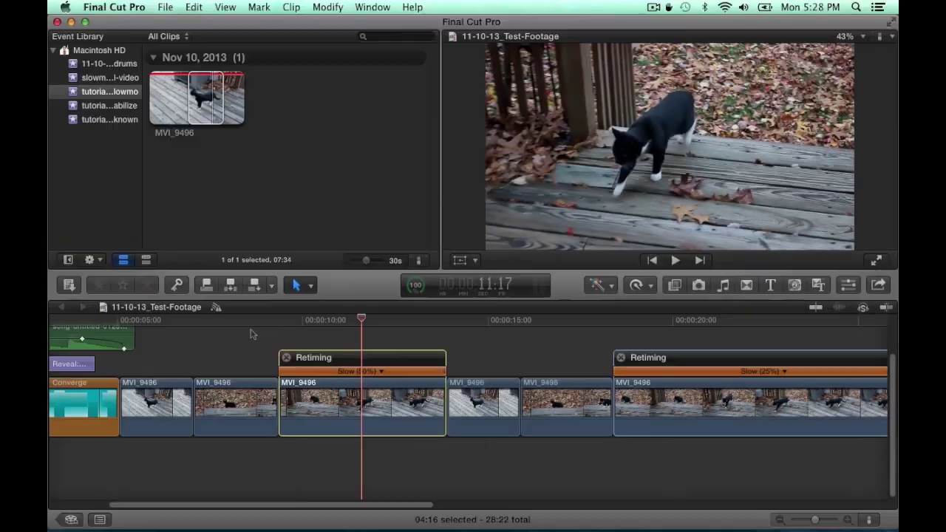
click(261, 321)
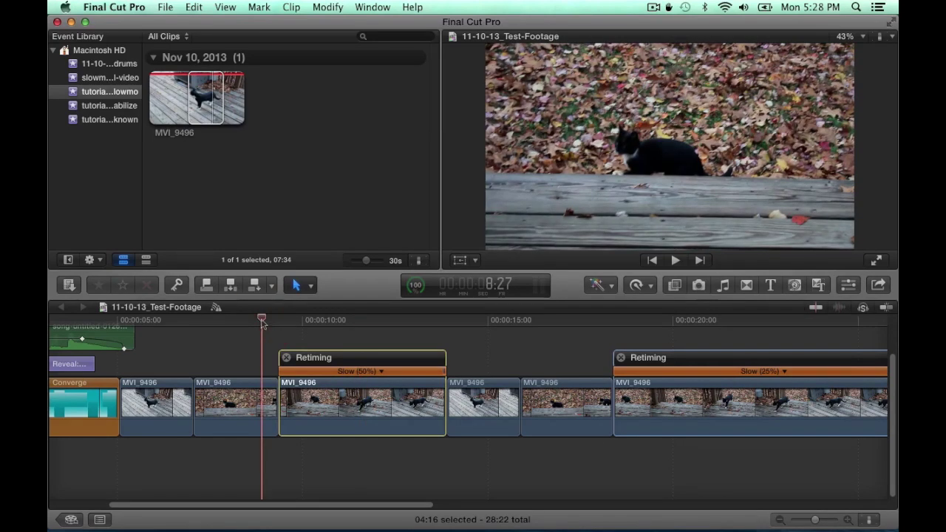
Preview the 50% section full screen, exit, and cue the playhead at 8:12
drag(261, 321, 239, 322)
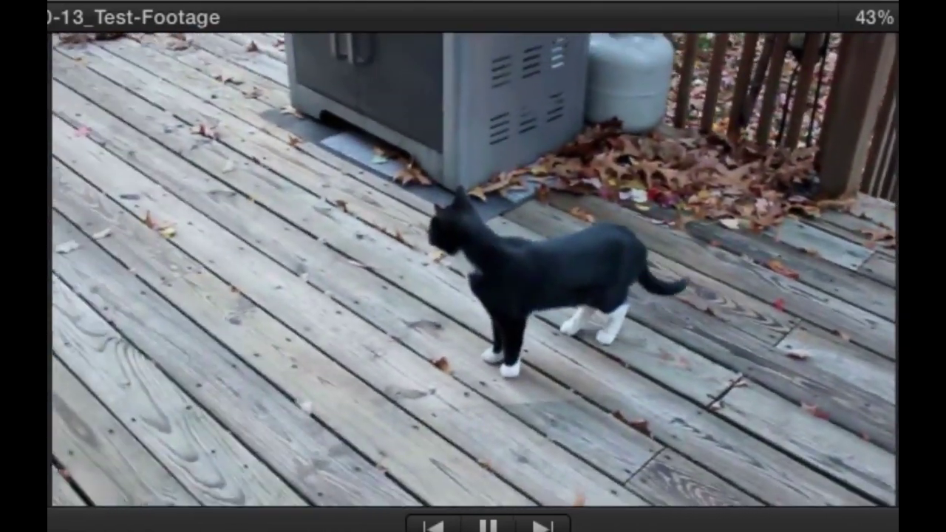
key(space)
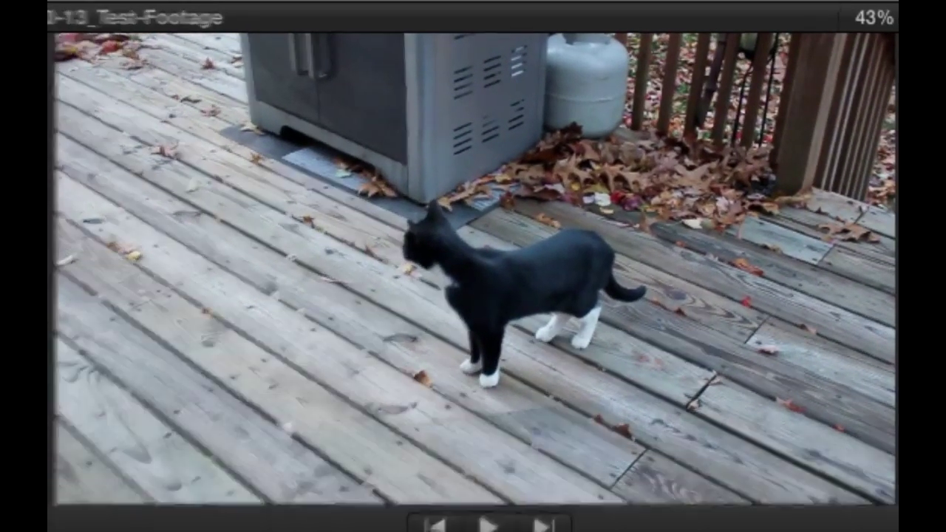
key(Escape)
click(269, 320)
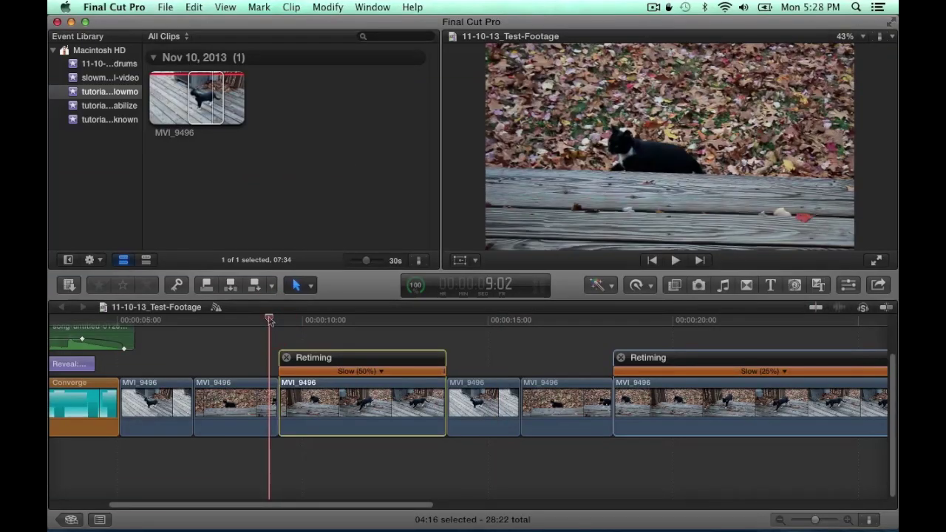
drag(269, 320, 243, 321)
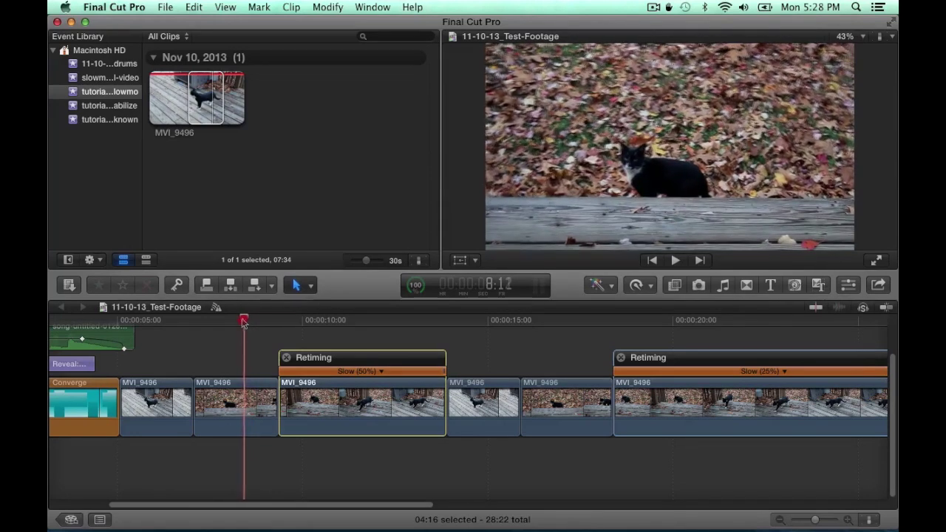
drag(243, 321, 244, 322)
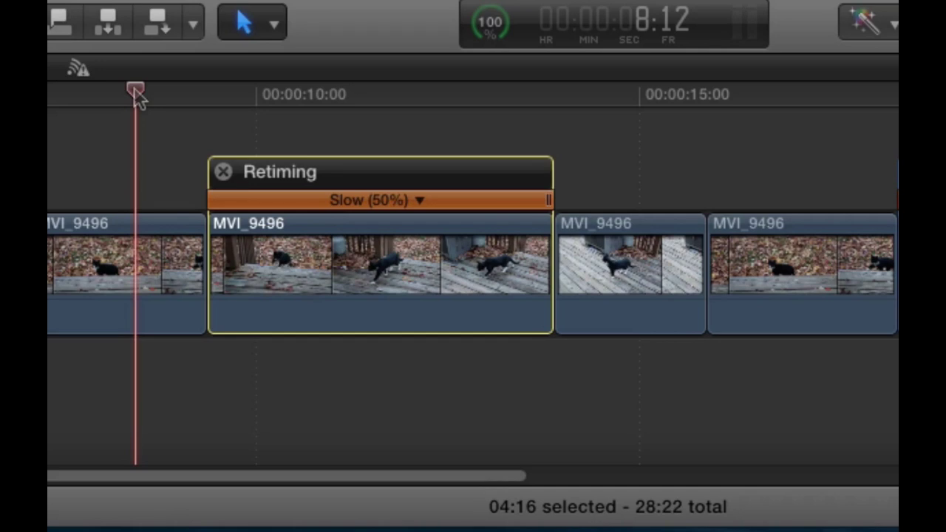
Drag the retiming handle to slow the middle section to about 40% and preview full screen
click(419, 201)
mouse_move(473, 225)
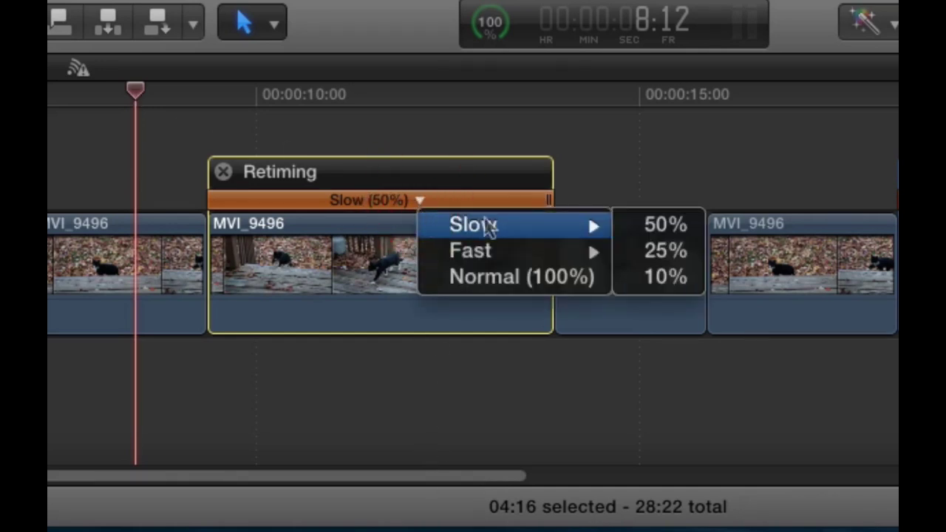
click(608, 151)
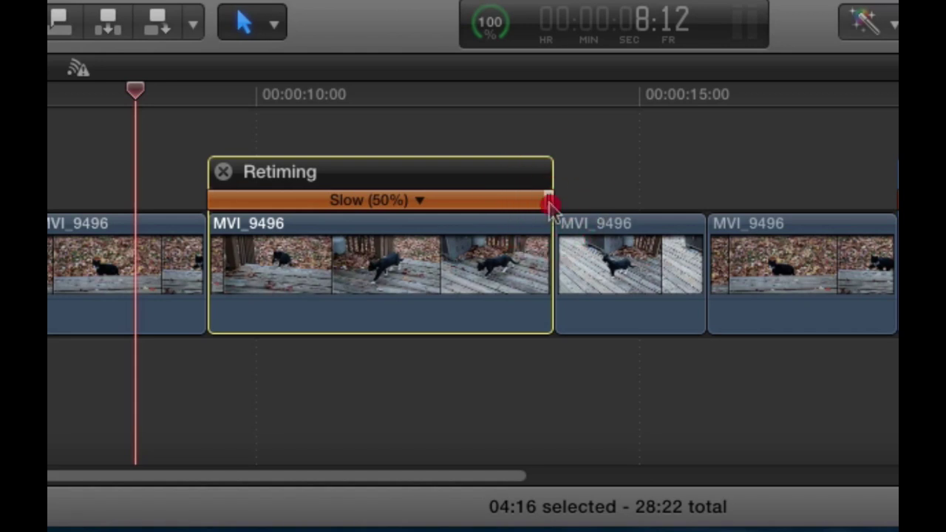
mouse_move(549, 206)
mouse_down()
mouse_move(634, 204)
mouse_move(406, 238)
mouse_up()
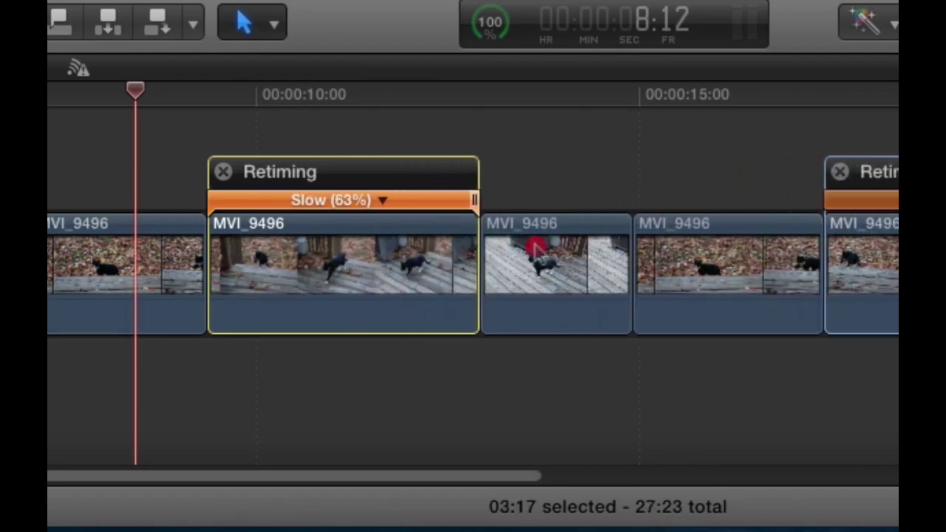
mouse_move(537, 248)
mouse_down()
mouse_move(667, 253)
mouse_move(577, 249)
mouse_move(634, 251)
mouse_up()
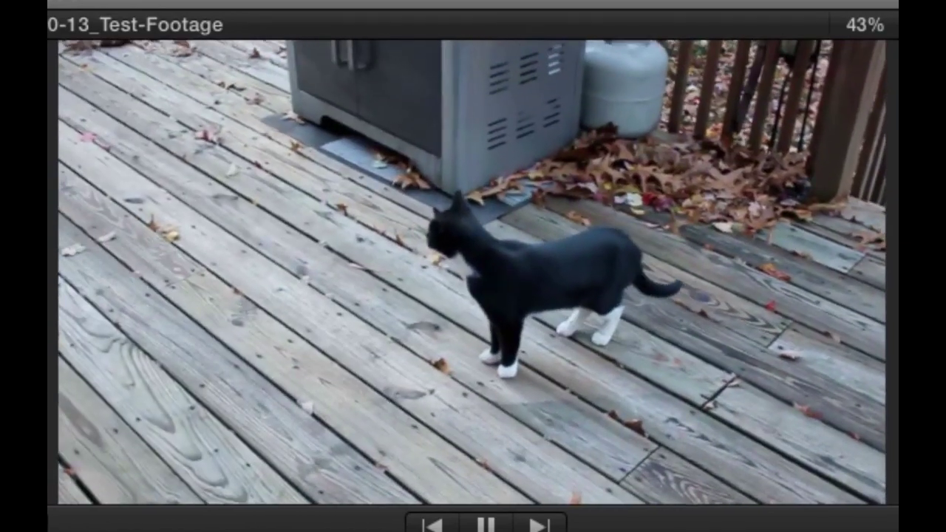
key(space)
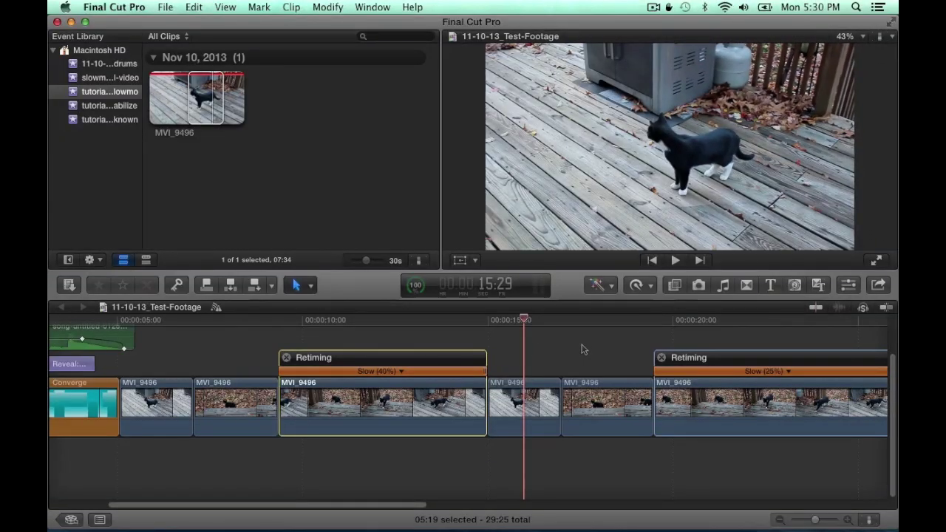
scroll(581, 349, right, 1)
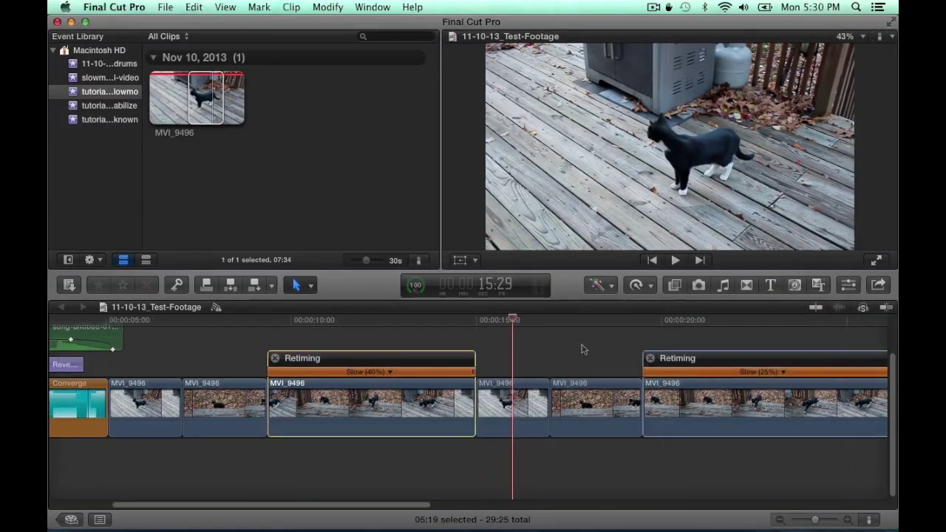
scroll(582, 349, right, 3)
scroll(582, 349, right, 3)
scroll(582, 349, right, 2)
scroll(581, 349, right, 1)
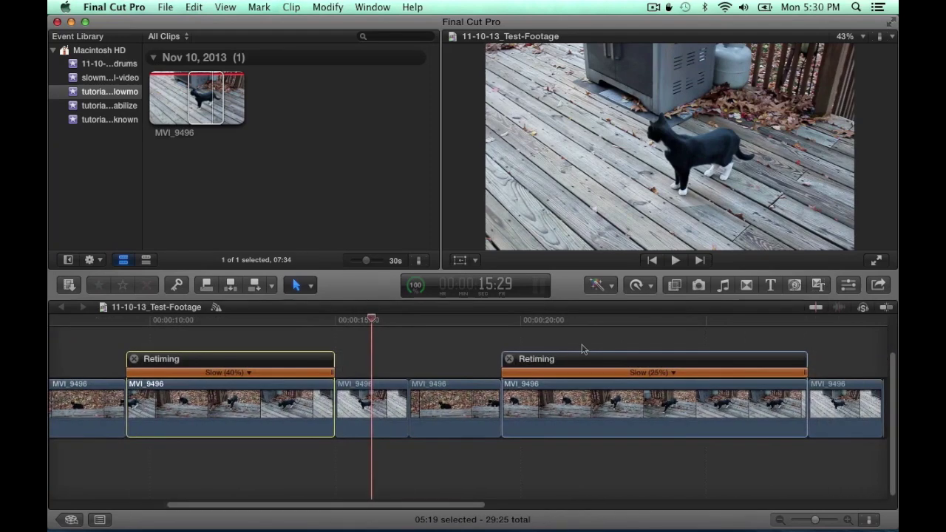
scroll(582, 348, right, 2)
scroll(581, 348, right, 1)
scroll(582, 349, right, 1)
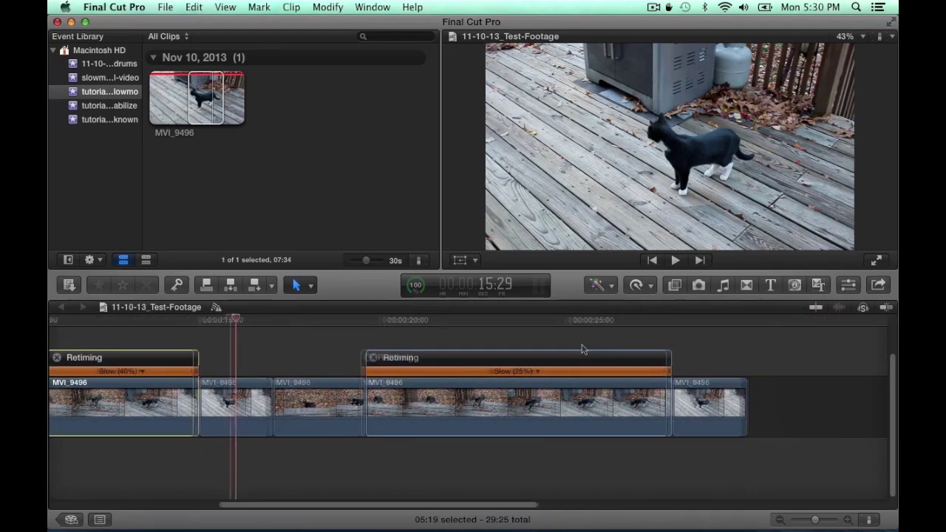
scroll(581, 349, right, 1)
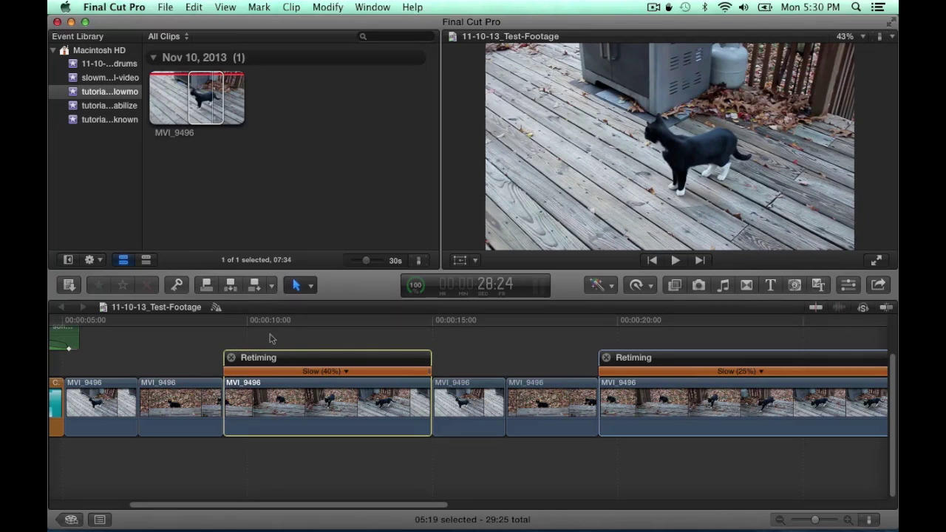
scroll(271, 339, left, 5)
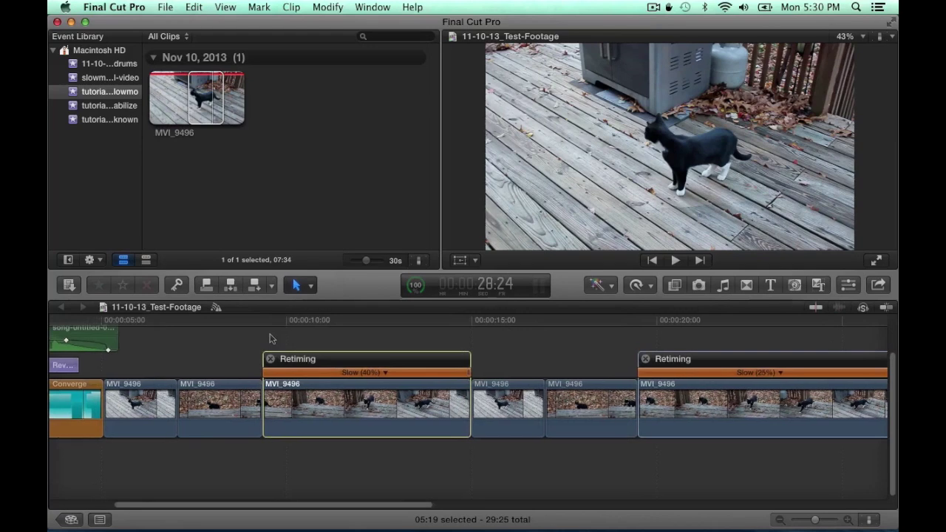
scroll(270, 339, left, 3)
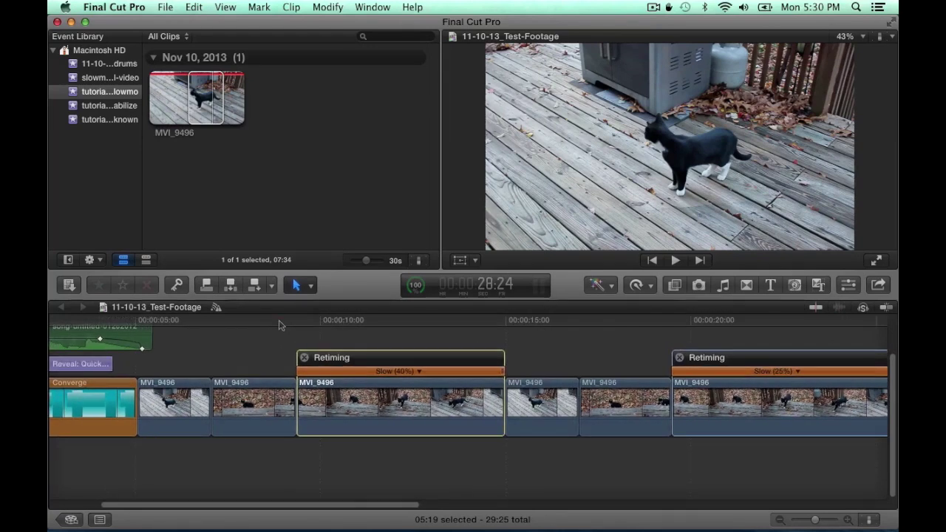
Scrub from 8:27 into the Slow (40%) section and back to 8:25
click(280, 322)
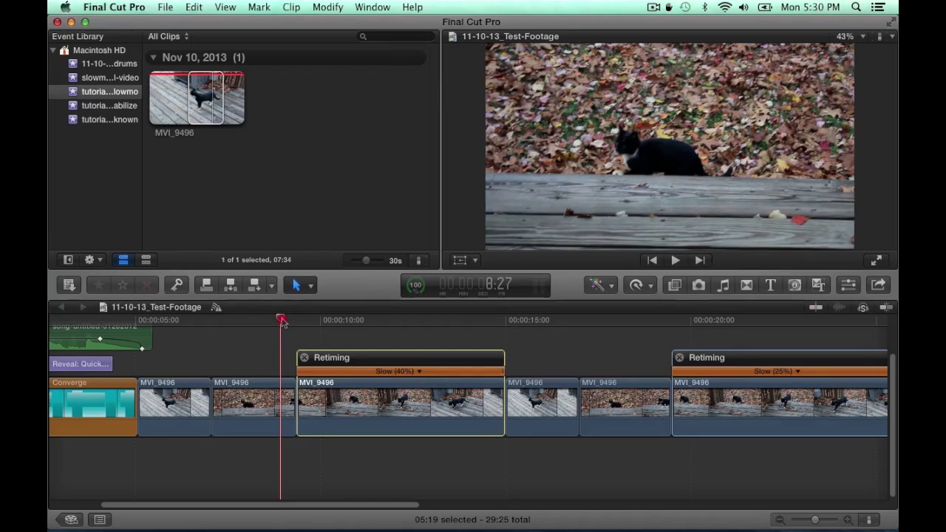
drag(280, 321, 319, 328)
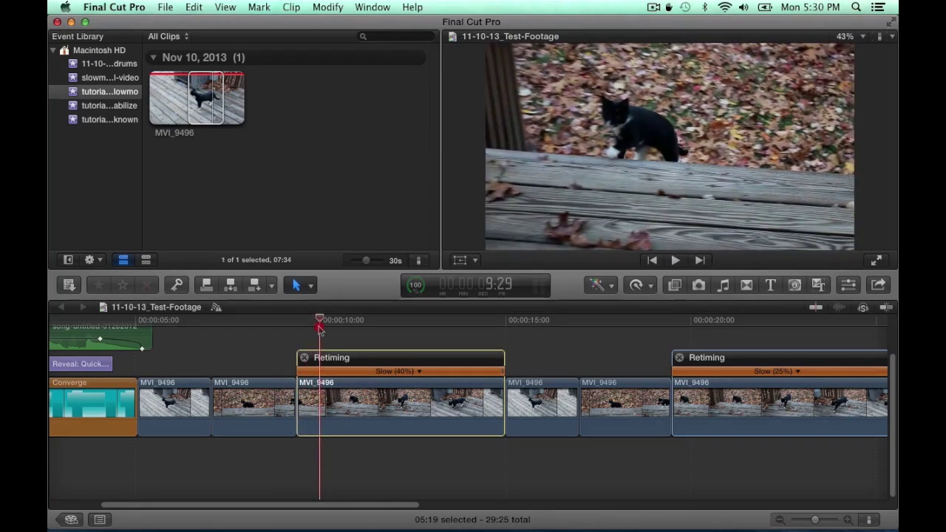
drag(319, 329, 277, 329)
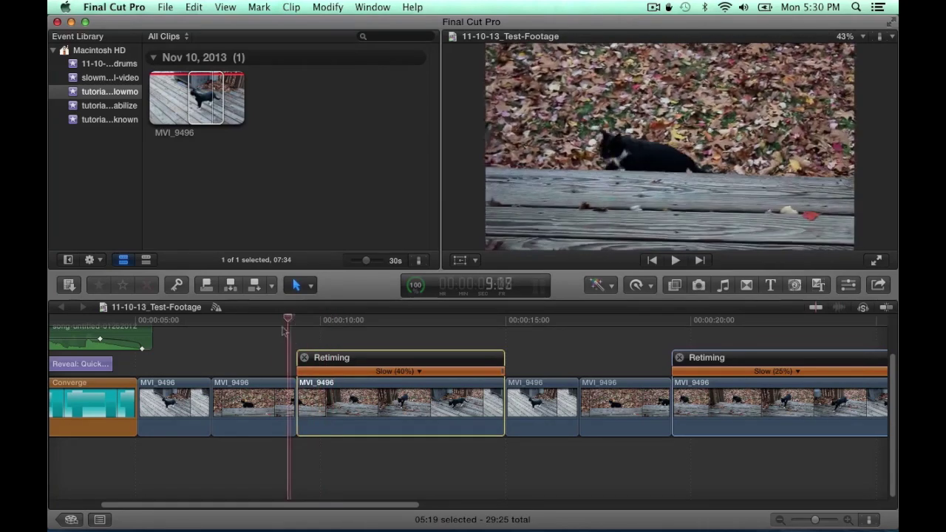